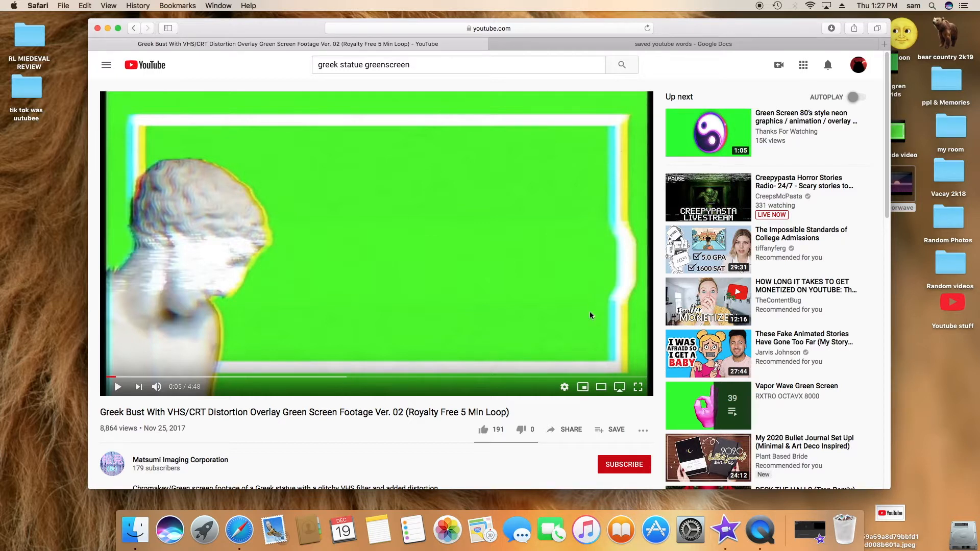
# Check the playback options and the description's download link for the Greek Bust green screen video.
pyautogui.click(564, 389)
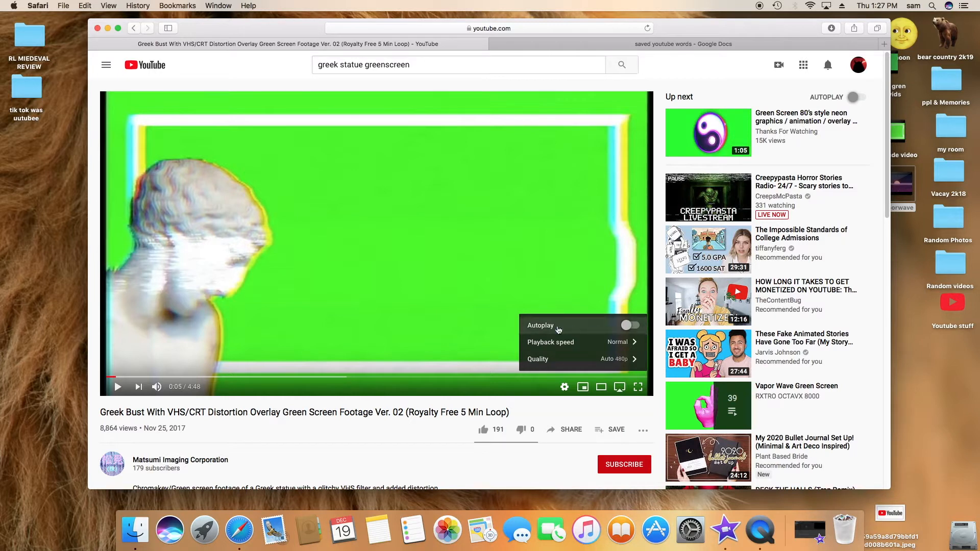
pyautogui.click(550, 297)
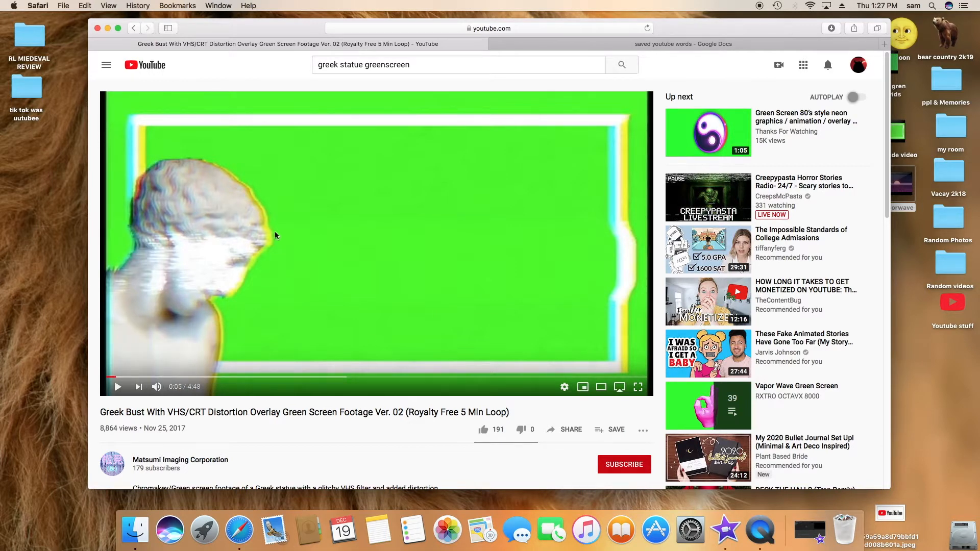
pyautogui.scroll(-2, 350, 274)
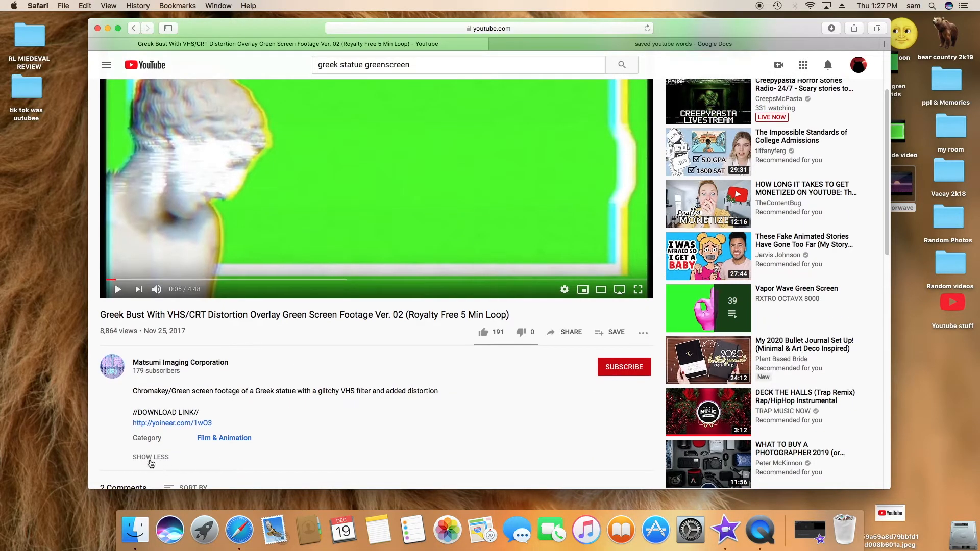
pyautogui.click(150, 457)
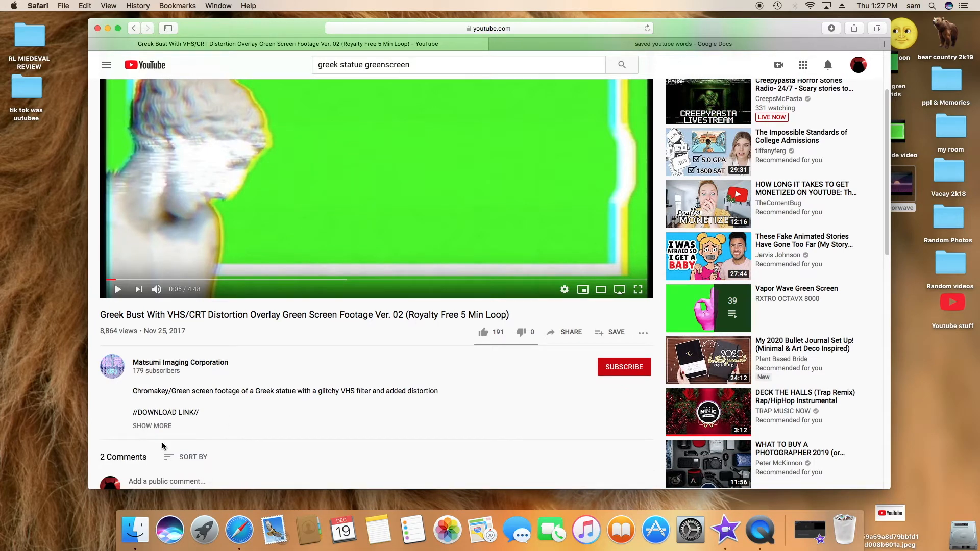
pyautogui.click(152, 426)
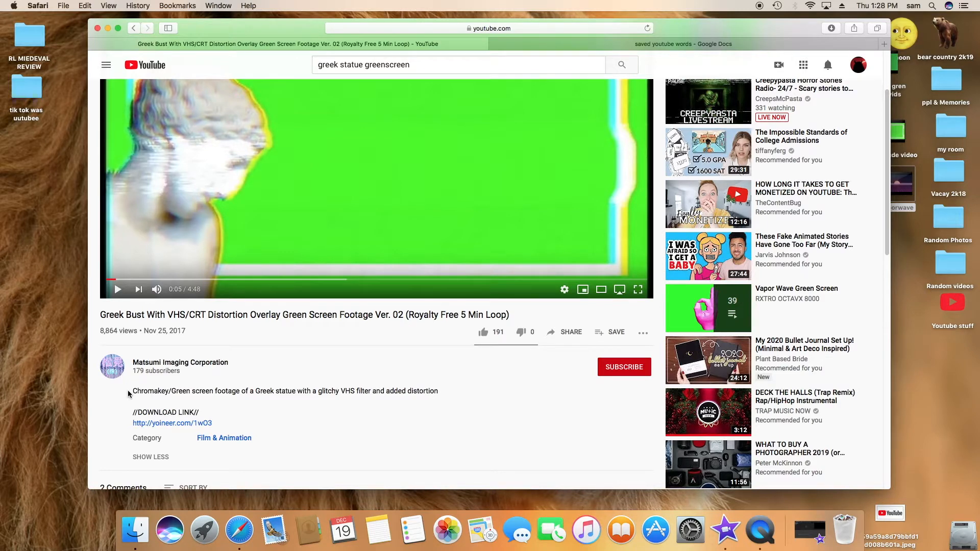
# Play a few seconds of the Greek Bust footage and pause it.
pyautogui.scroll(3, 270, 380)
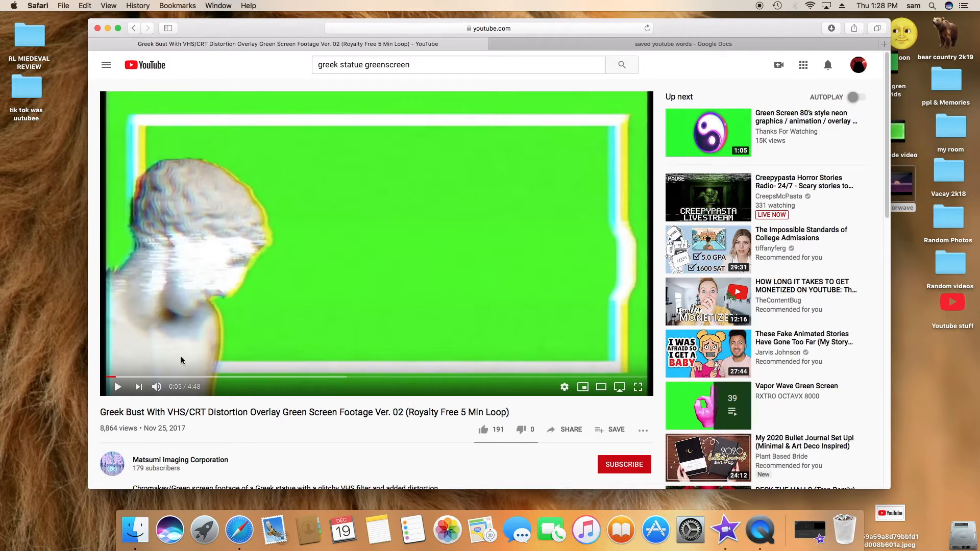
pyautogui.click(118, 387)
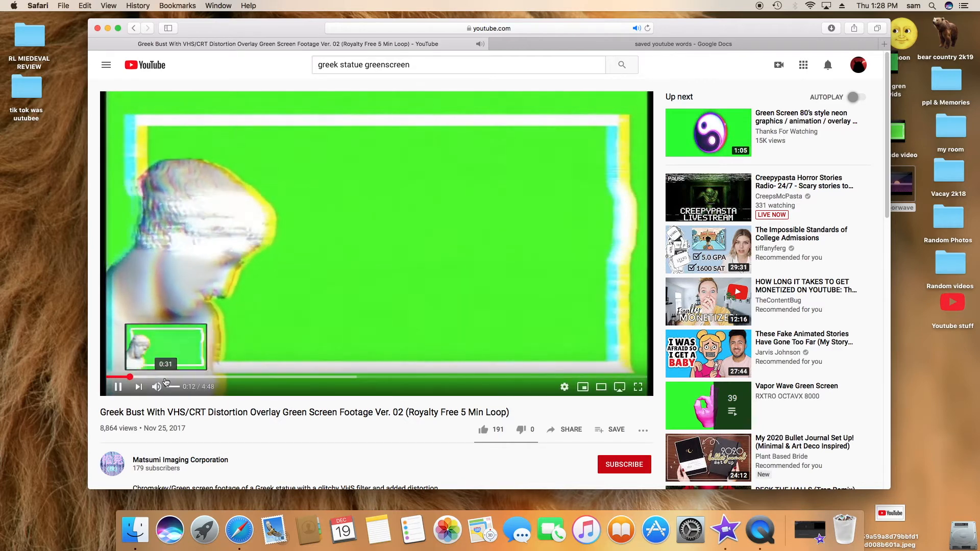
pyautogui.click(203, 314)
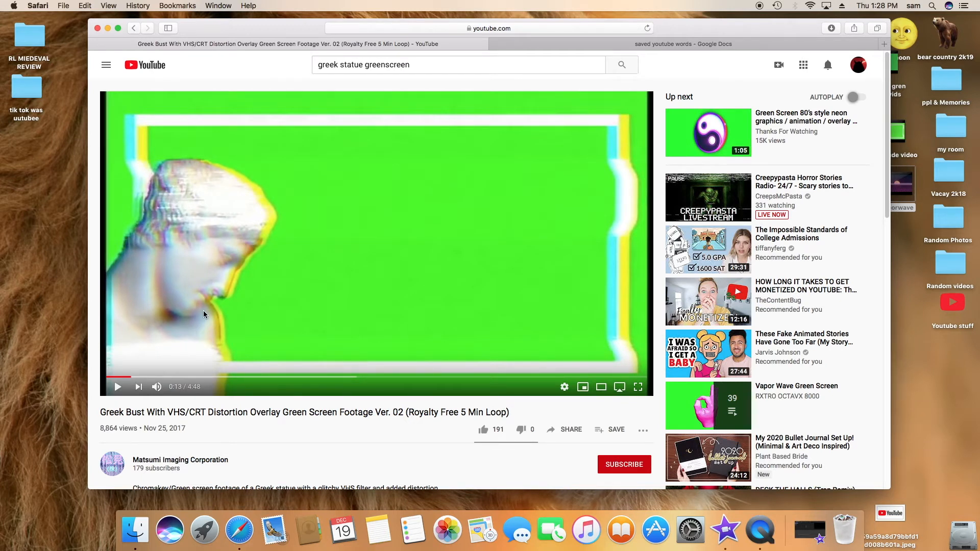
# Switch to iMovie and import the vaporwave and statue dude video files from the desktop into My Movie 89.
pyautogui.click(108, 29)
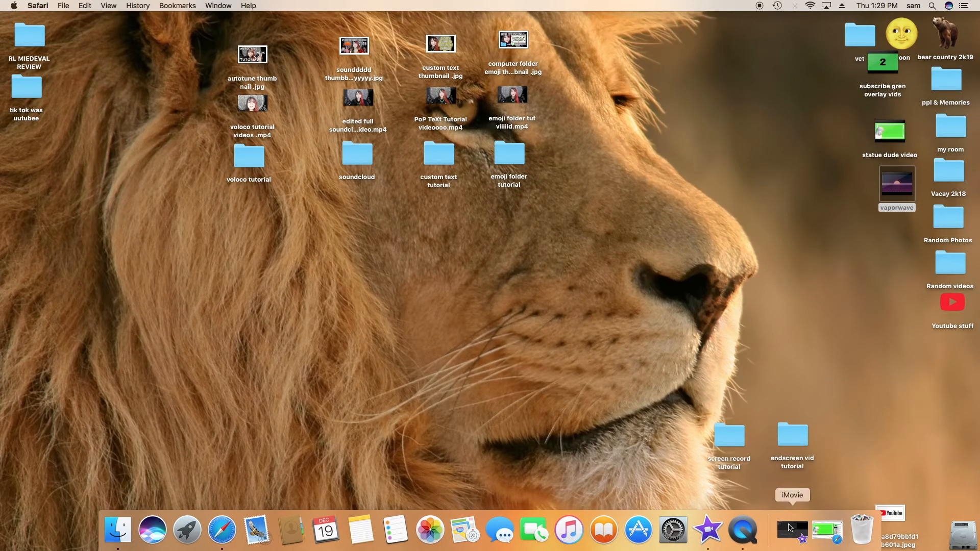
pyautogui.click(790, 527)
pyautogui.moveTo(709, 20); pyautogui.dragTo(631, 6)
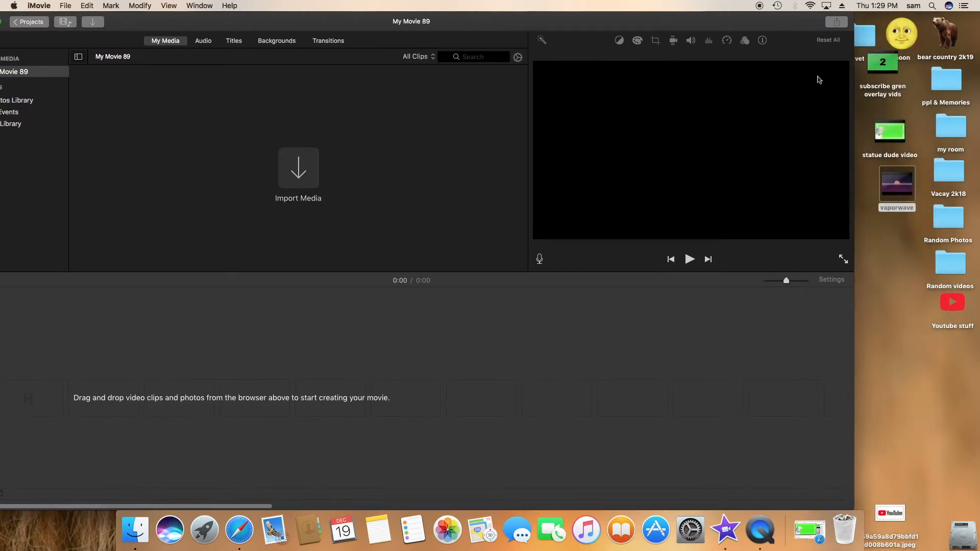
pyautogui.moveTo(910, 190); pyautogui.dragTo(340, 197)
pyautogui.moveTo(898, 133); pyautogui.dragTo(408, 102)
pyautogui.moveTo(499, 20); pyautogui.dragTo(565, 12)
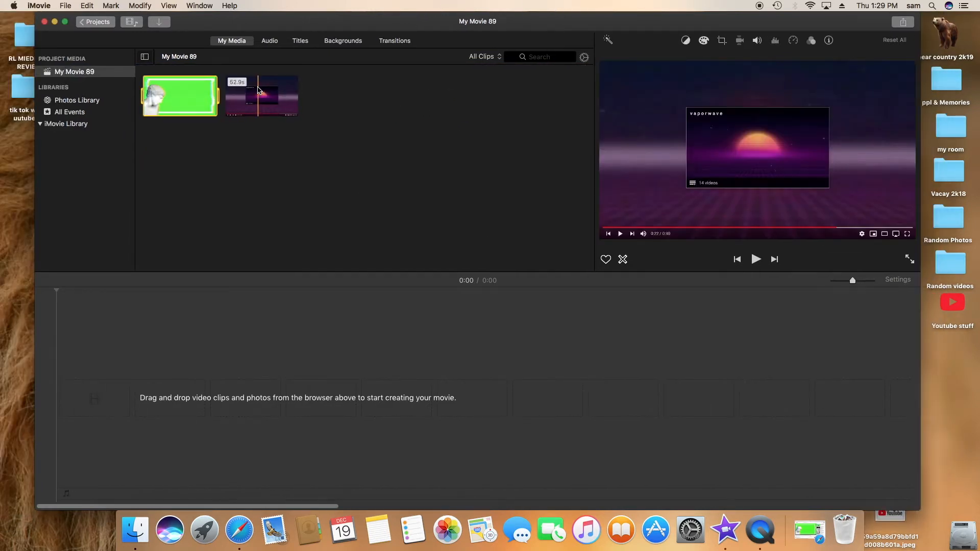
# Add the vaporwave clip to the empty timeline and cut off about its first 2 seconds.
pyautogui.moveTo(258, 90); pyautogui.dragTo(162, 393)
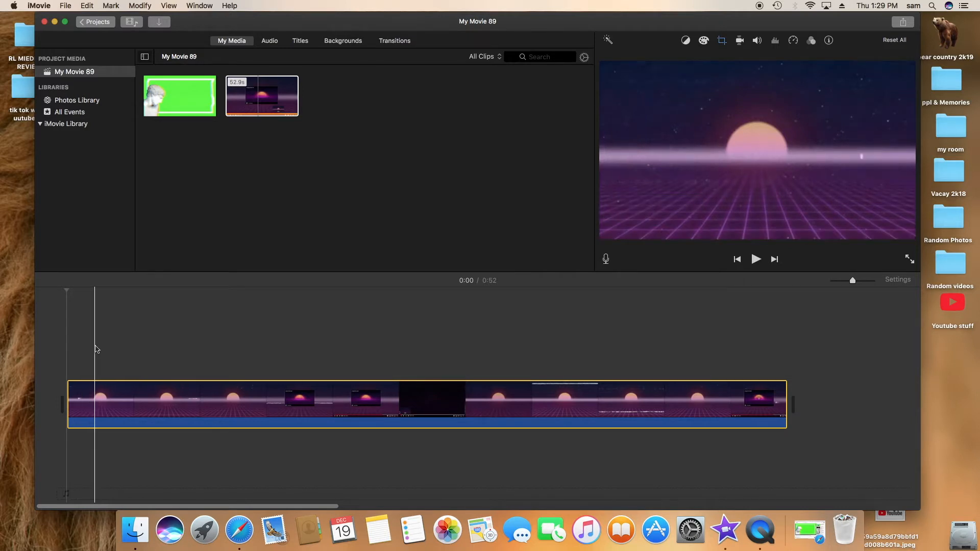
pyautogui.click(95, 349)
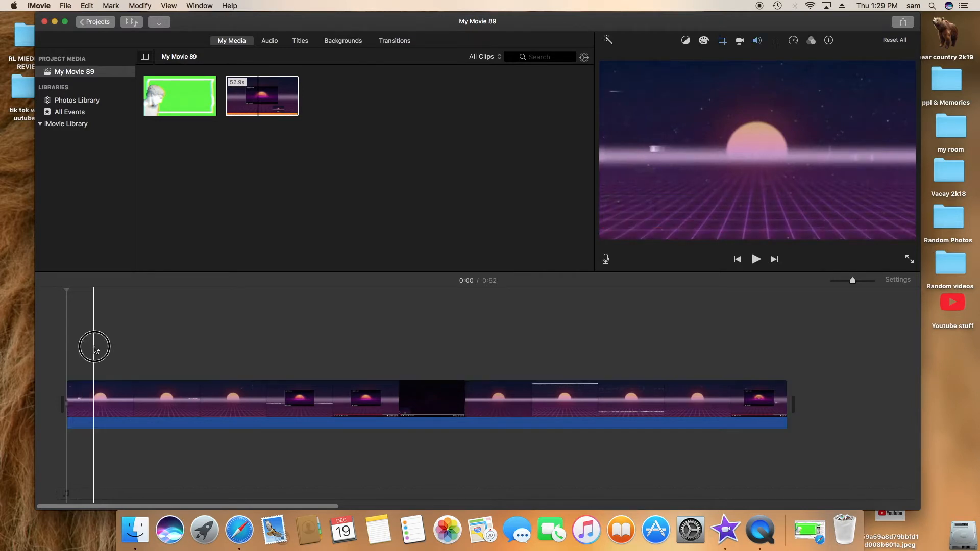
pyautogui.press('super+b')
pyautogui.click(93, 399)
pyautogui.press('Delete')
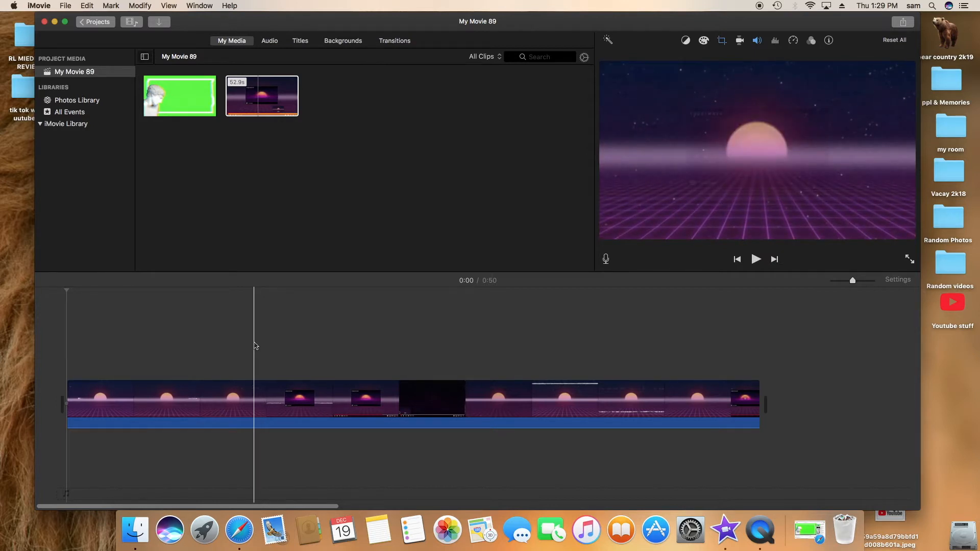
# Cut out the middle section of the vaporwave clip containing the player overlay and black frames, starting at about 0:13.
pyautogui.click(254, 345)
pyautogui.press('super+b')
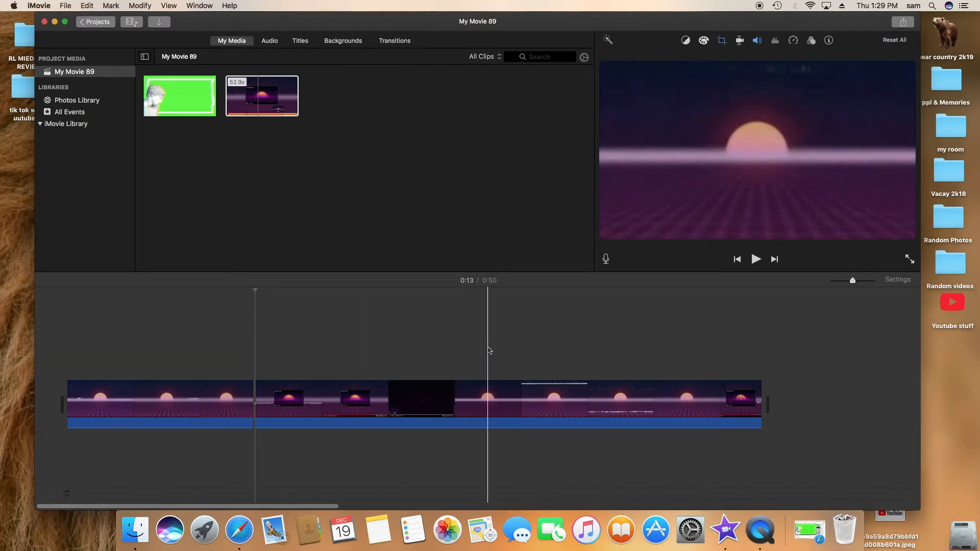
pyautogui.click(477, 349)
pyautogui.press('super+b')
pyautogui.click(458, 393)
pyautogui.press('Delete')
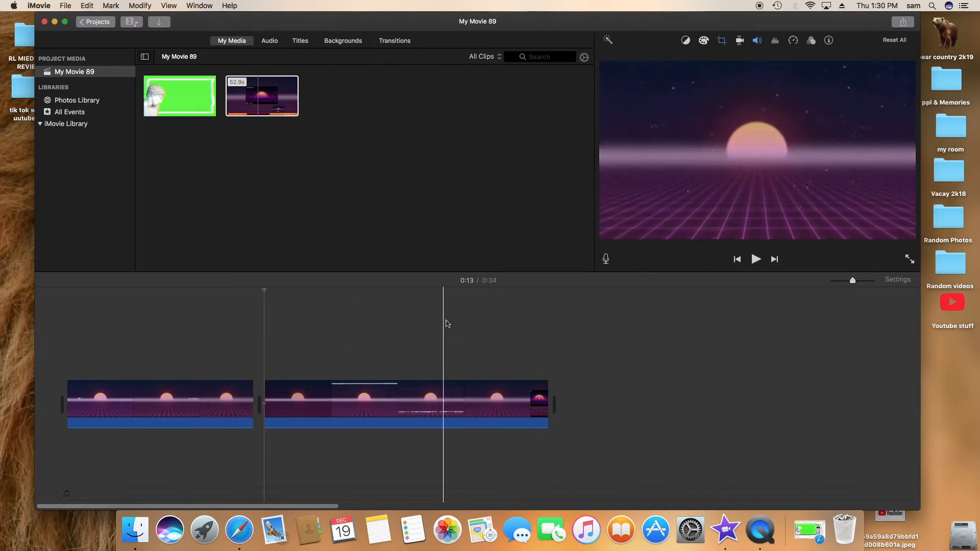
# Trim the overlay frames off the end of the second vaporwave clip and move that clip ahead of the first.
pyautogui.click(499, 324)
pyautogui.hotkey('alt', '/')
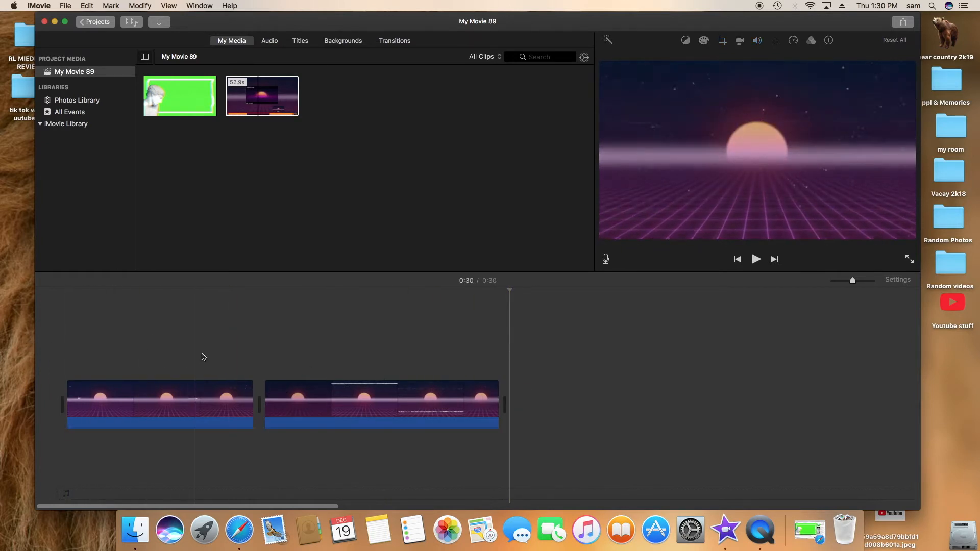
pyautogui.moveTo(330, 398); pyautogui.dragTo(148, 399)
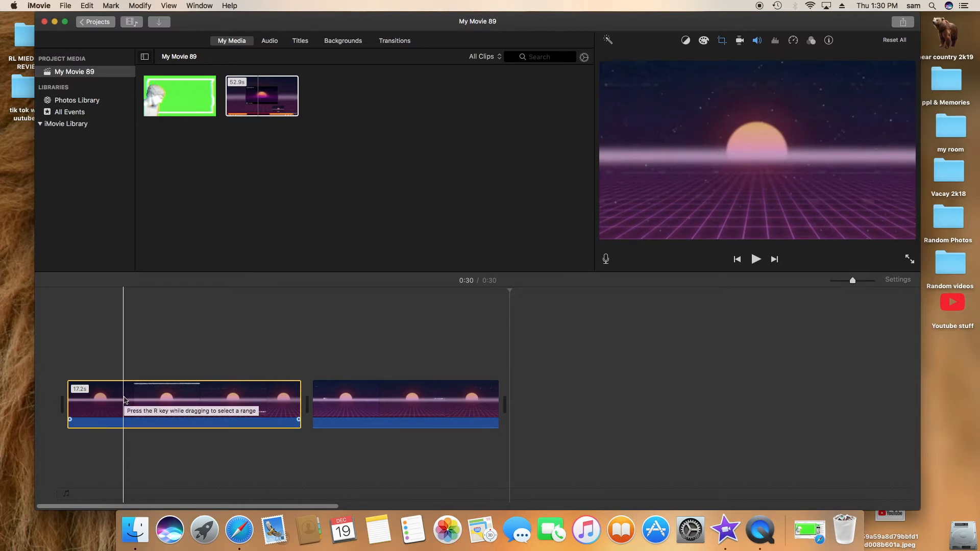
# Set the duration of the first clip in the timeline to 17 seconds.
pyautogui.click(105, 403)
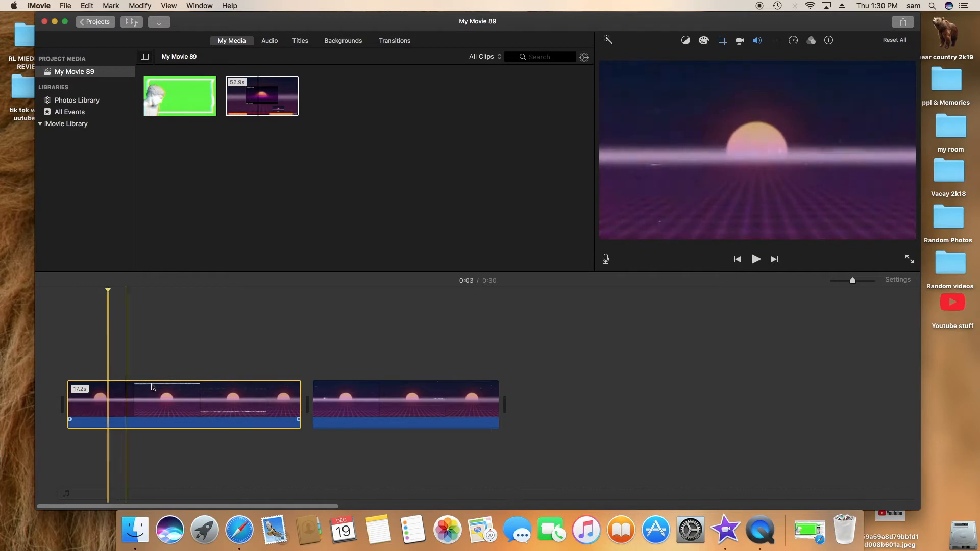
pyautogui.click(178, 406)
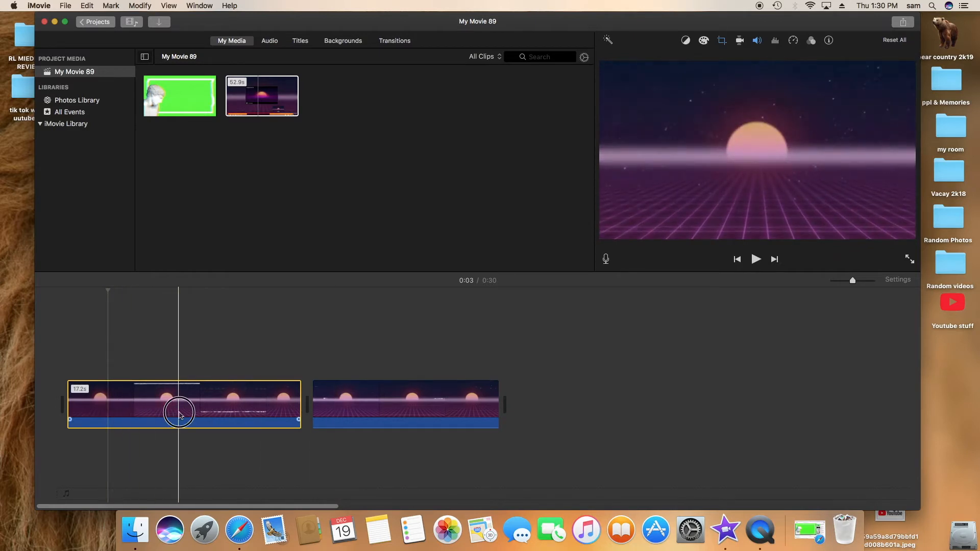
pyautogui.click(828, 41)
pyautogui.click(853, 60)
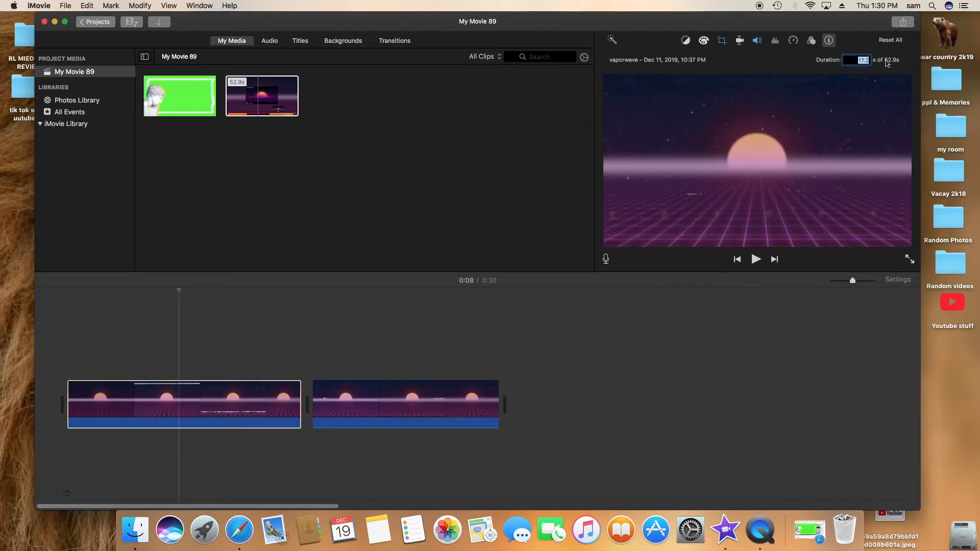
pyautogui.write('1')
pyautogui.press('Return')
pyautogui.click(748, 330)
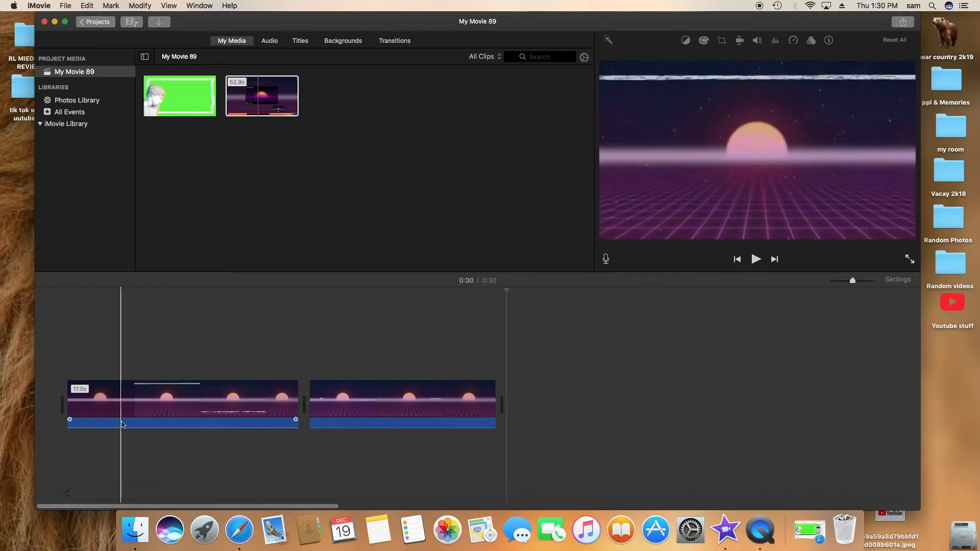
# Set the duration of the second clip in the timeline to 3 seconds.
pyautogui.click(338, 406)
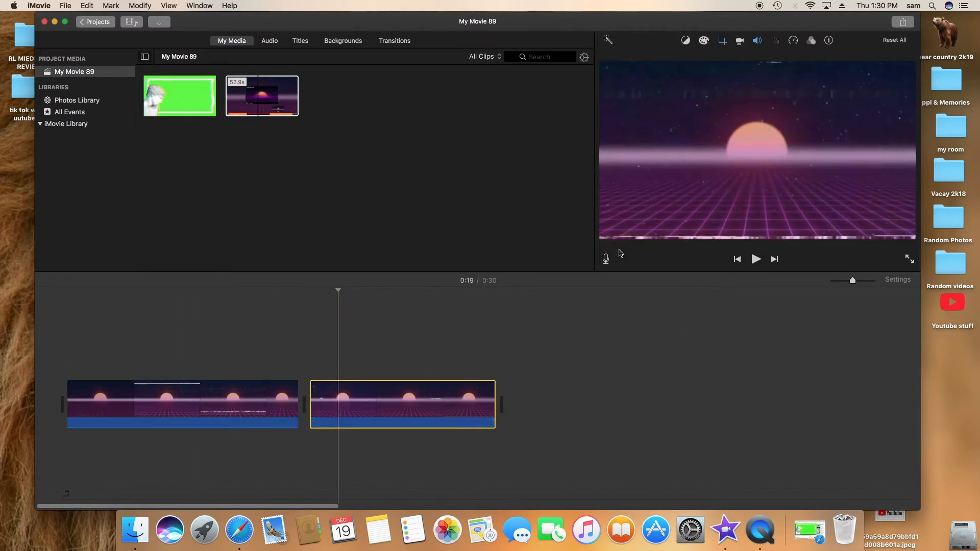
pyautogui.click(828, 40)
pyautogui.click(853, 58)
pyautogui.write('3')
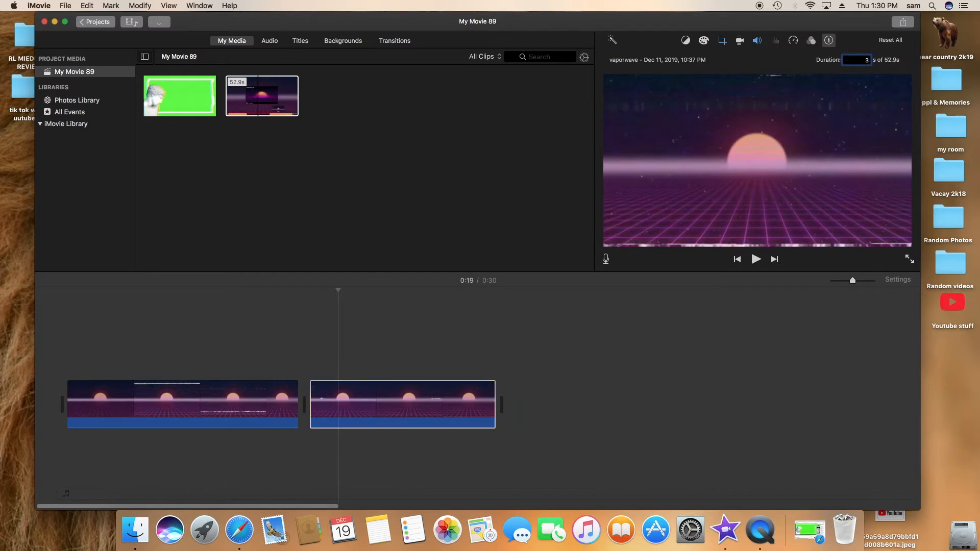
pyautogui.press('Return')
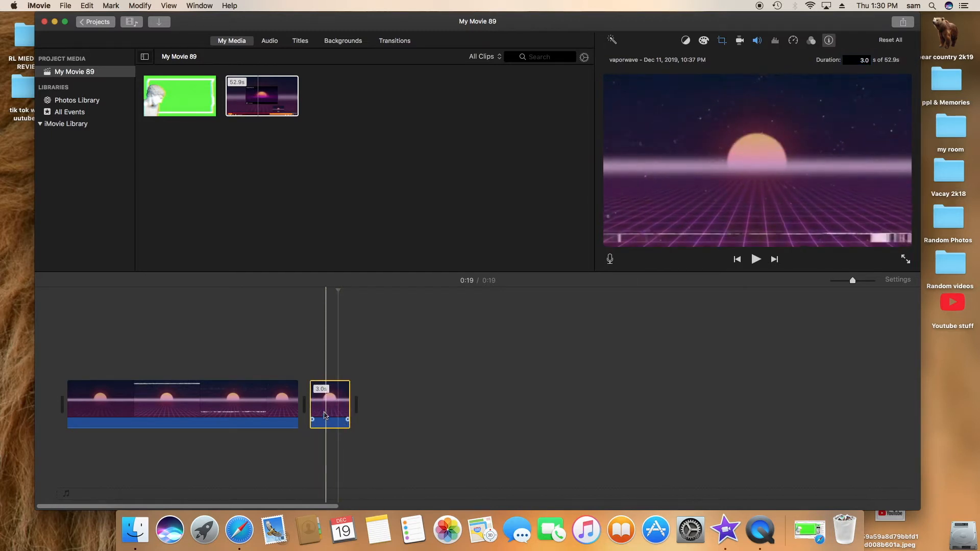
# Preview the first couple of seconds of the shortened vaporwave background from the timeline's start.
pyautogui.click(361, 330)
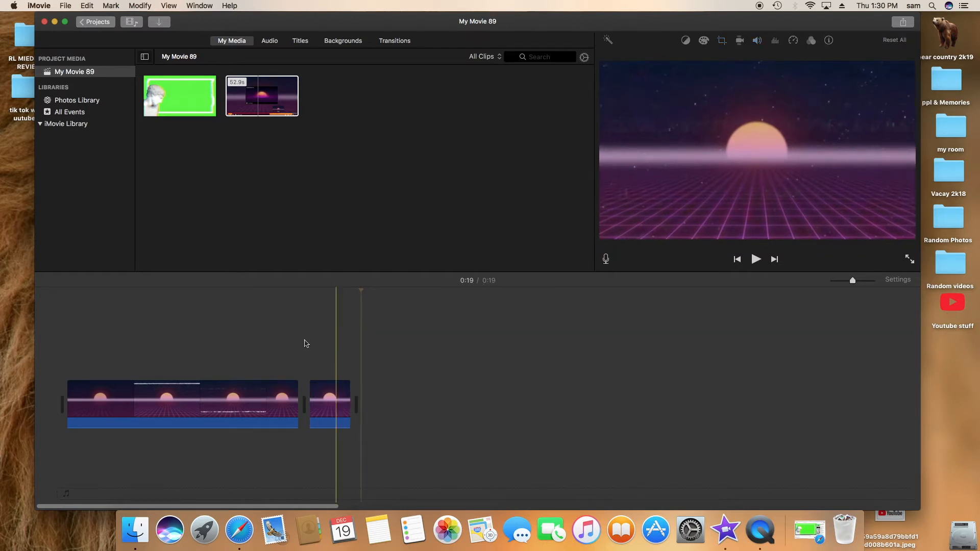
pyautogui.press('space')
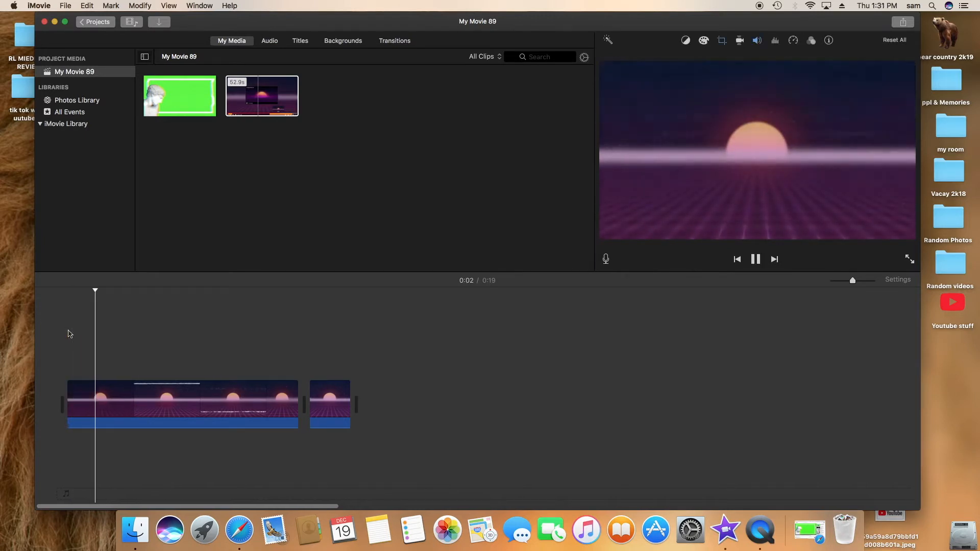
pyautogui.press('space')
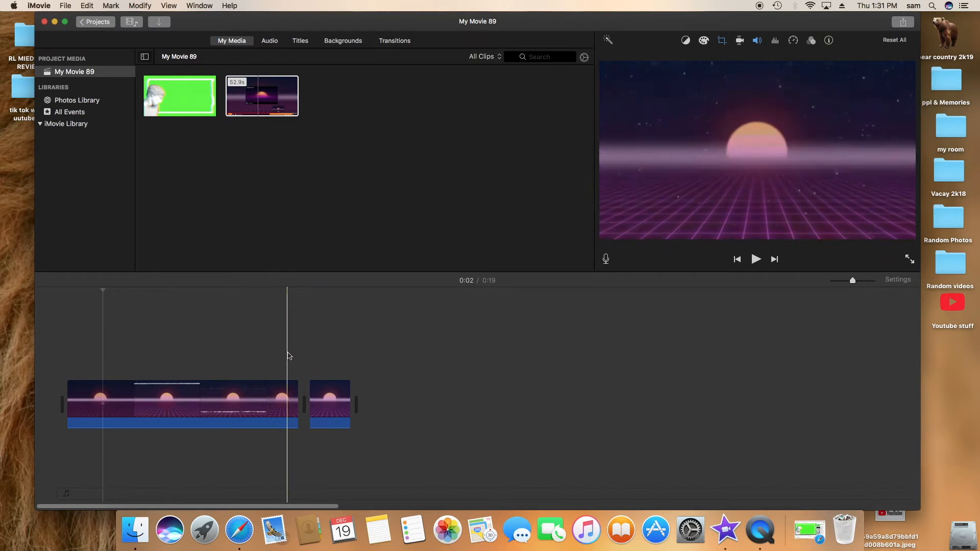
# Overlay the green screen statue clip above the vaporwave clips and cut off about its first 2.7 seconds.
pyautogui.click(188, 93)
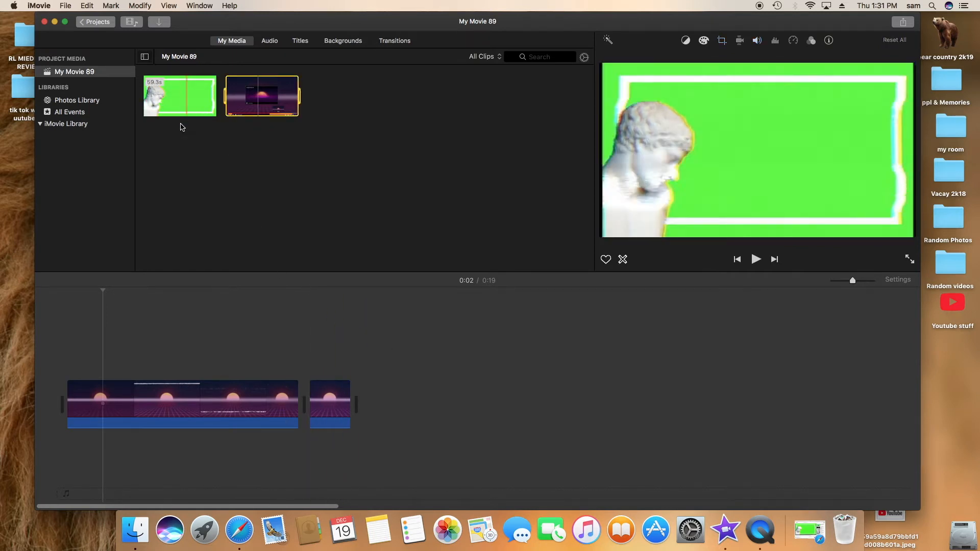
pyautogui.moveTo(173, 94); pyautogui.dragTo(87, 360)
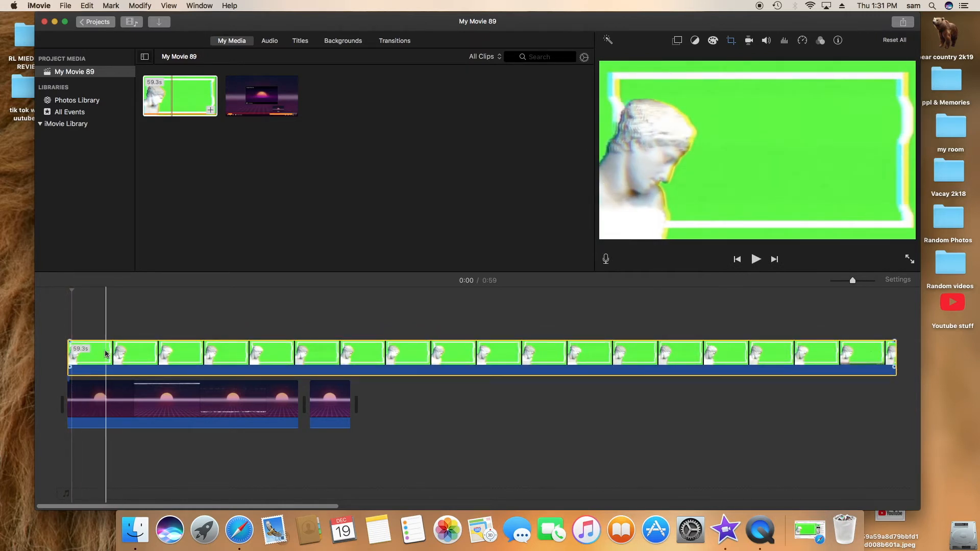
pyautogui.click(104, 355)
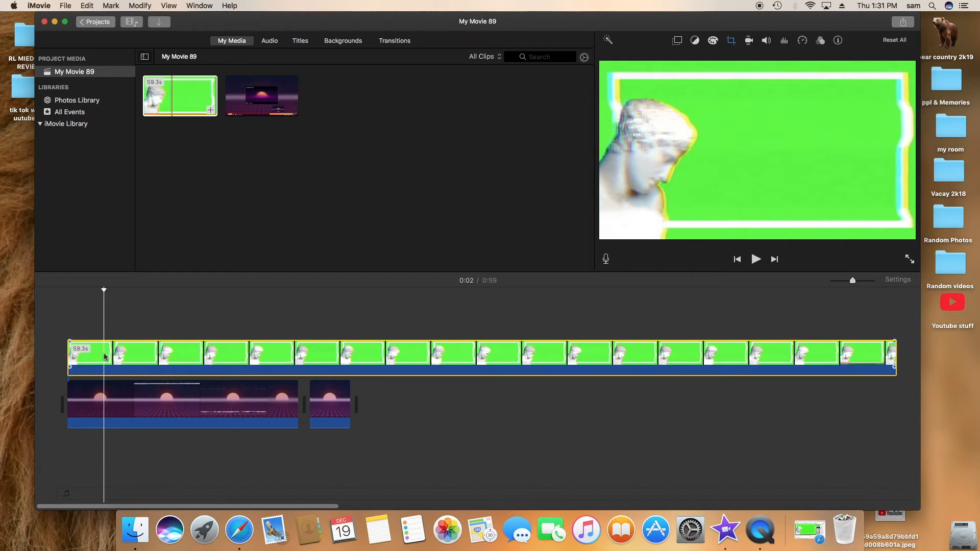
pyautogui.press('super+b')
pyautogui.click(91, 352)
pyautogui.press('BackSpace')
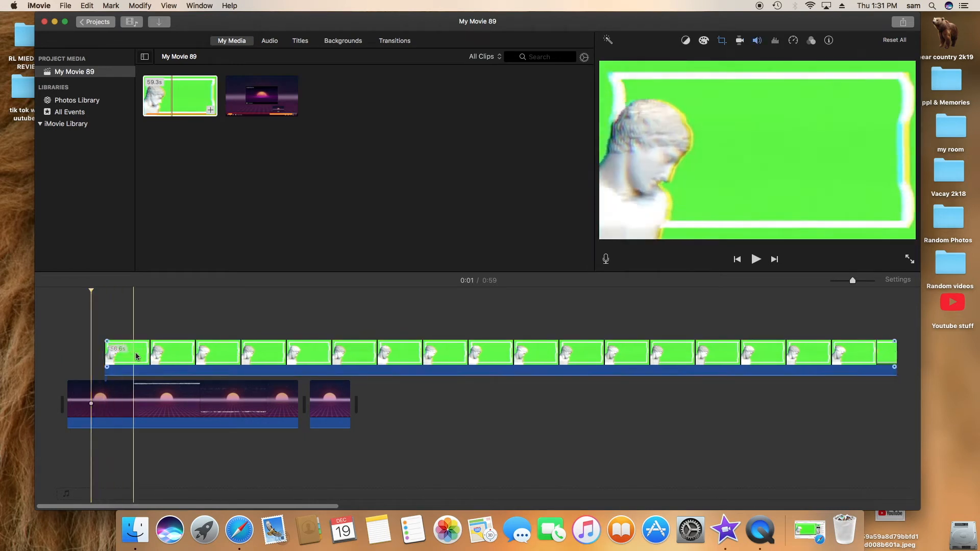
# Move the statue overlay to the timeline's start and trim its end to match the end of the vaporwave background.
pyautogui.moveTo(130, 351); pyautogui.dragTo(92, 351)
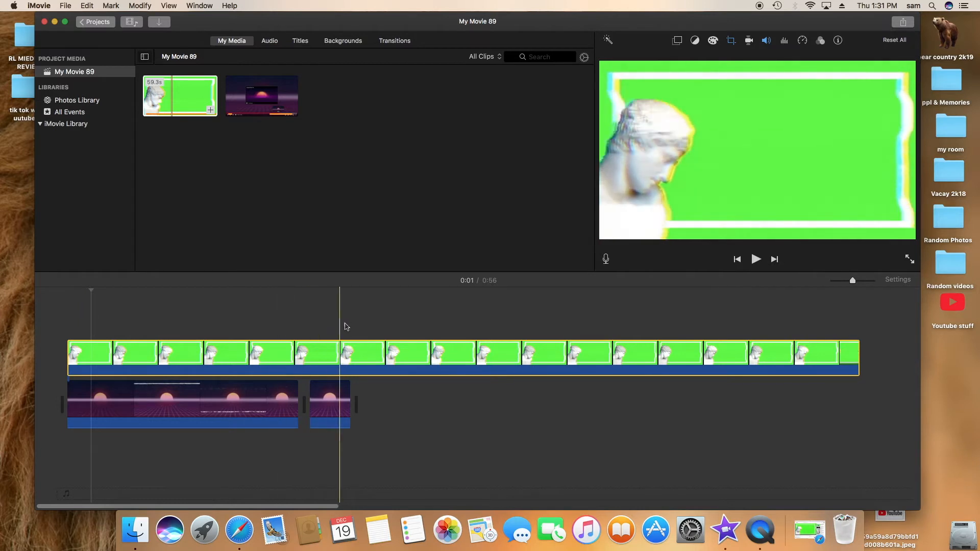
pyautogui.click(361, 372)
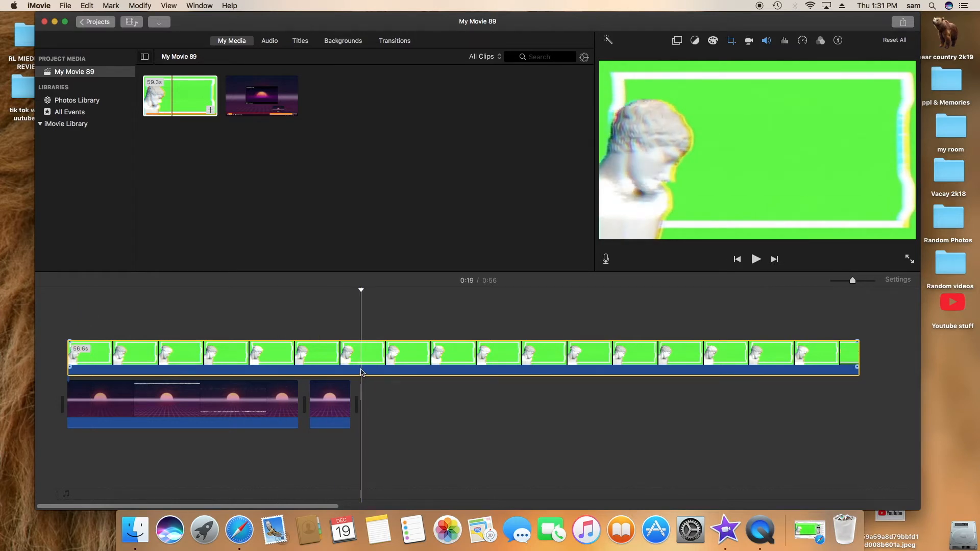
pyautogui.hotkey('alt', '/')
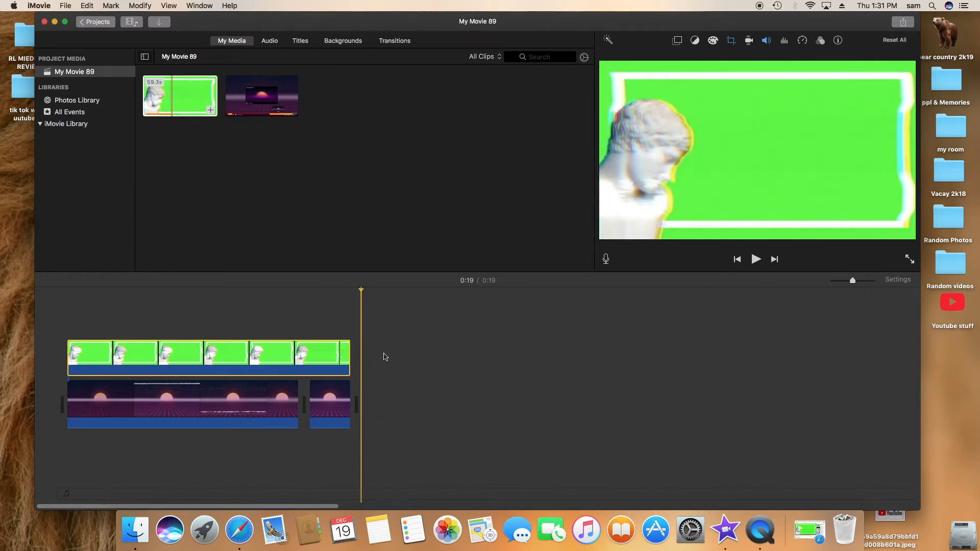
# Apply the Green/Blue Screen overlay setting to the statue clip and return to the timeline's start to preview the composite.
pyautogui.click(145, 358)
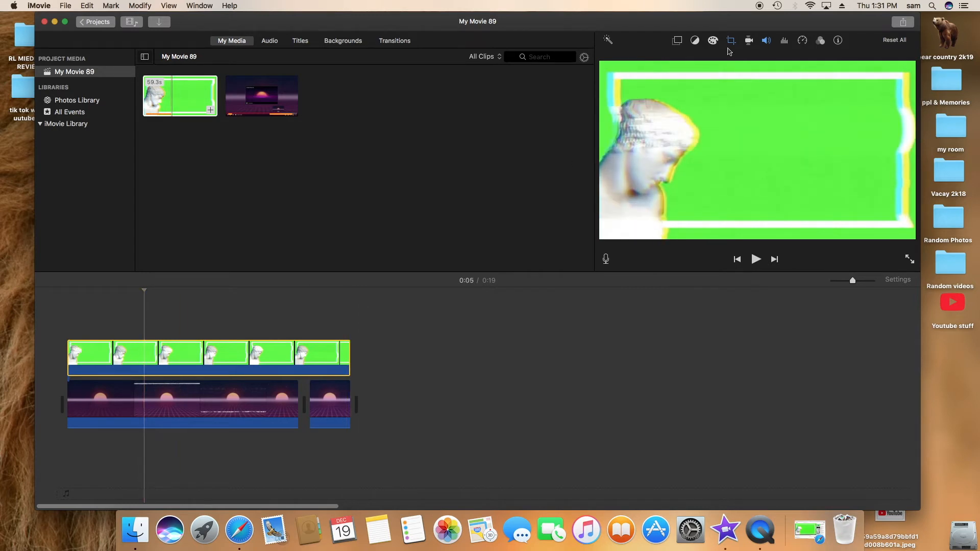
pyautogui.click(679, 43)
pyautogui.click(654, 59)
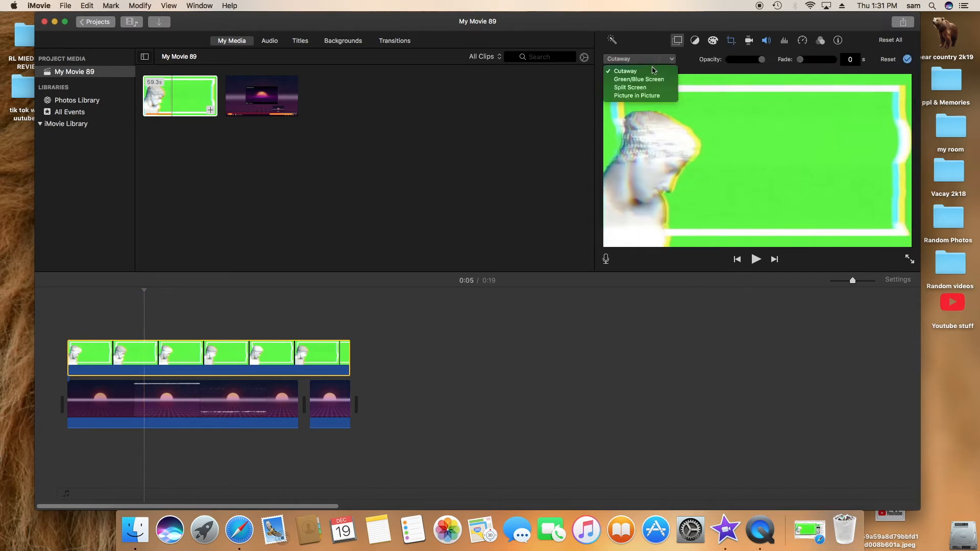
pyautogui.click(652, 81)
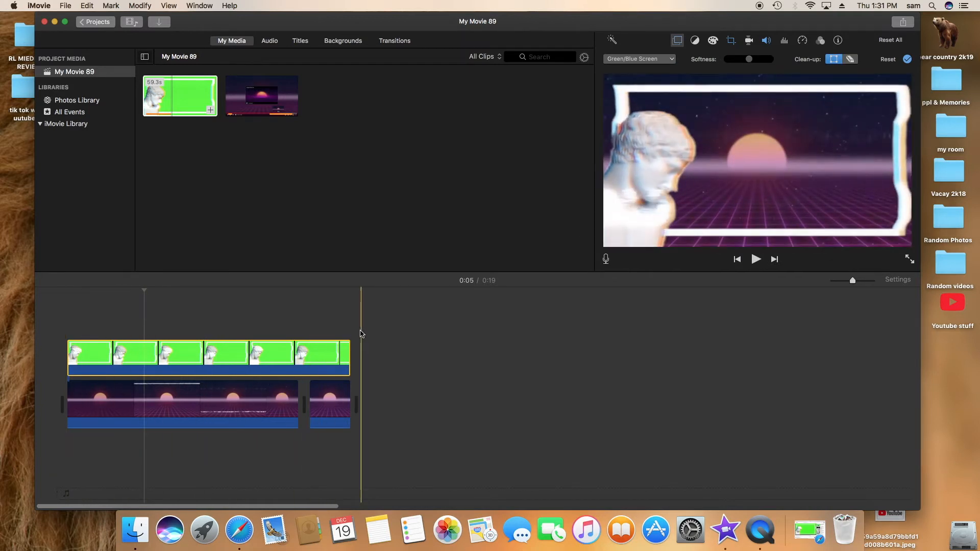
pyautogui.click(64, 325)
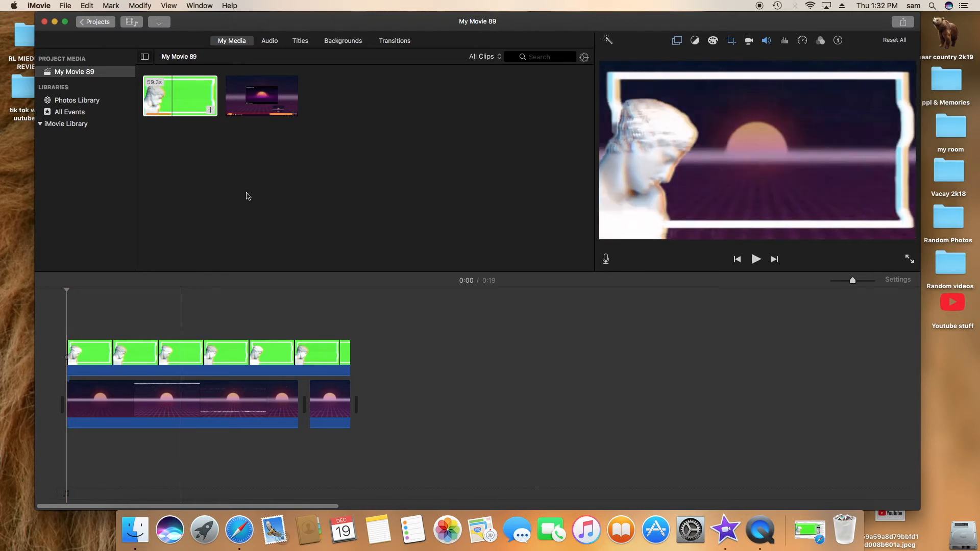
# Add the Loop_Caught song from iTunes beneath the video clips and cut off everything beyond the end of the video.
pyautogui.click(270, 41)
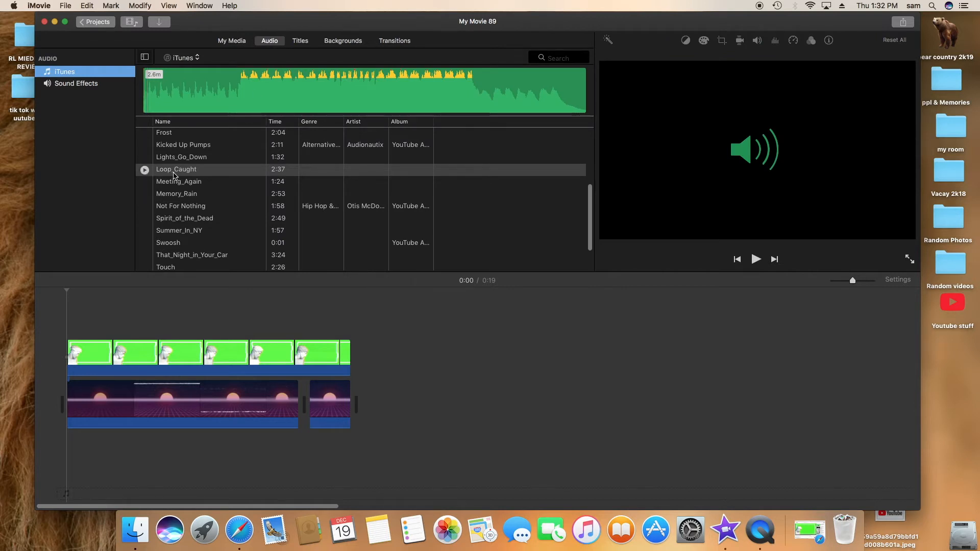
pyautogui.moveTo(168, 171); pyautogui.dragTo(148, 449)
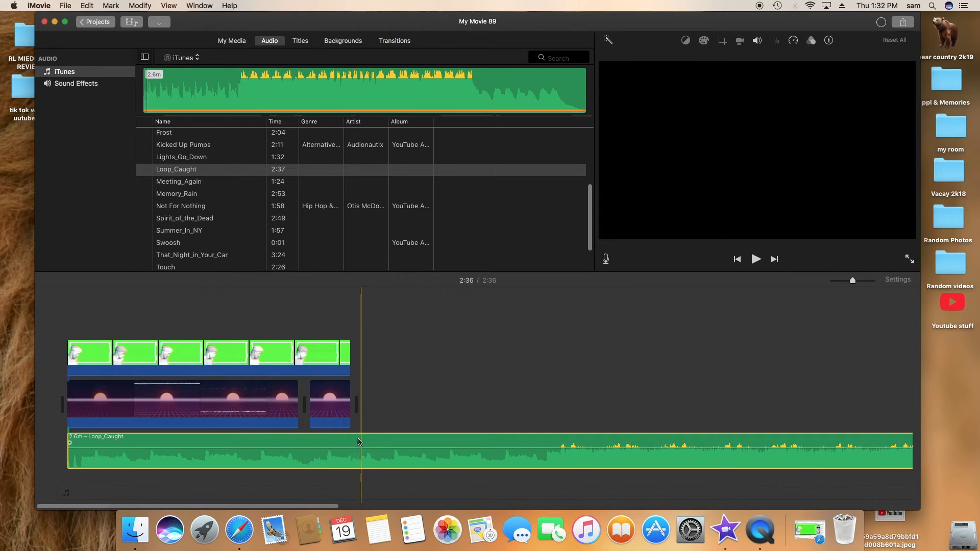
pyautogui.press('super+b')
pyautogui.click(377, 441)
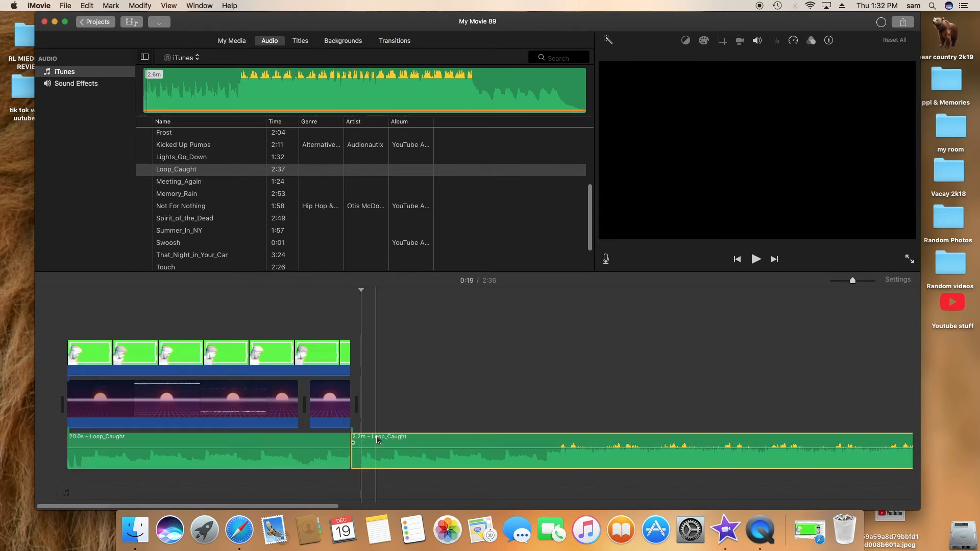
pyautogui.press('Delete')
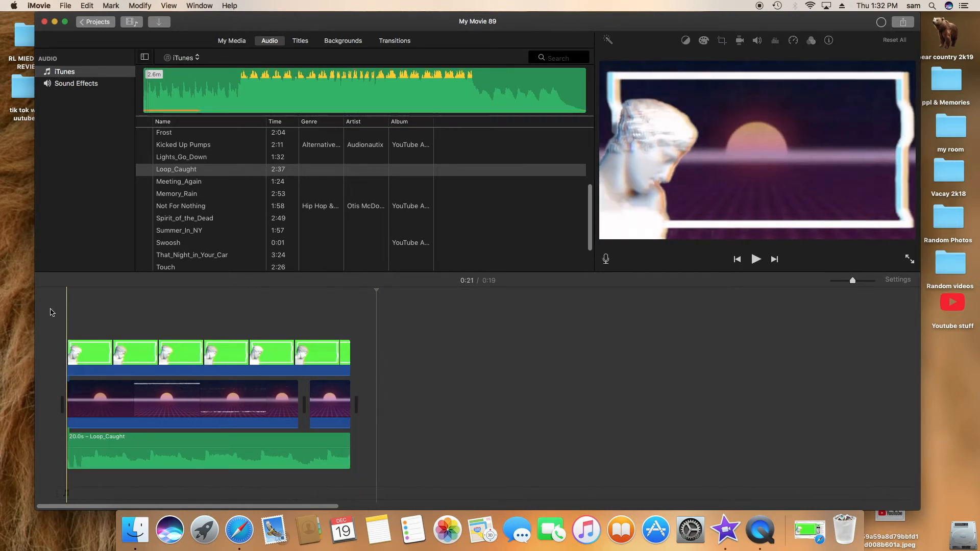
# Apply the Telephone audio effect to the Loop_Caught music clip.
pyautogui.click(126, 442)
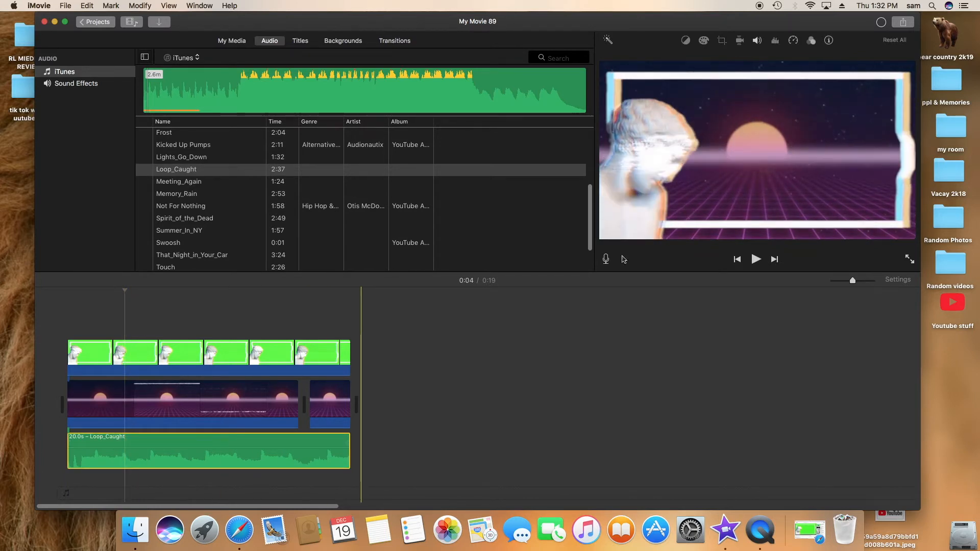
pyautogui.click(811, 41)
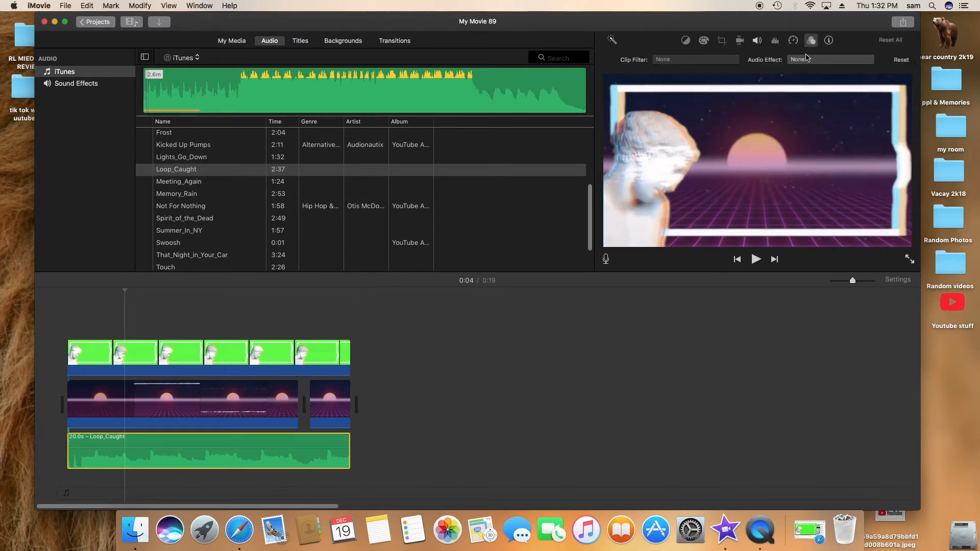
pyautogui.click(800, 61)
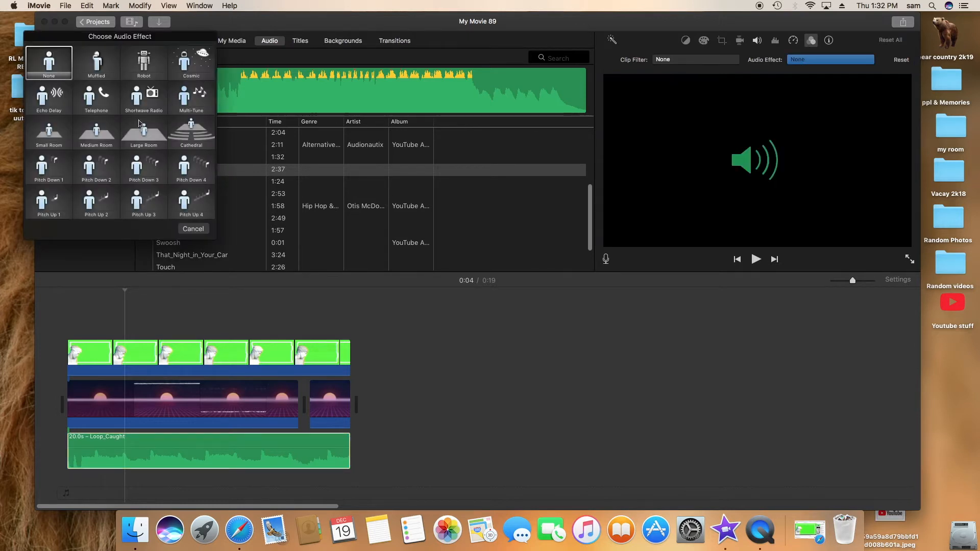
pyautogui.click(93, 103)
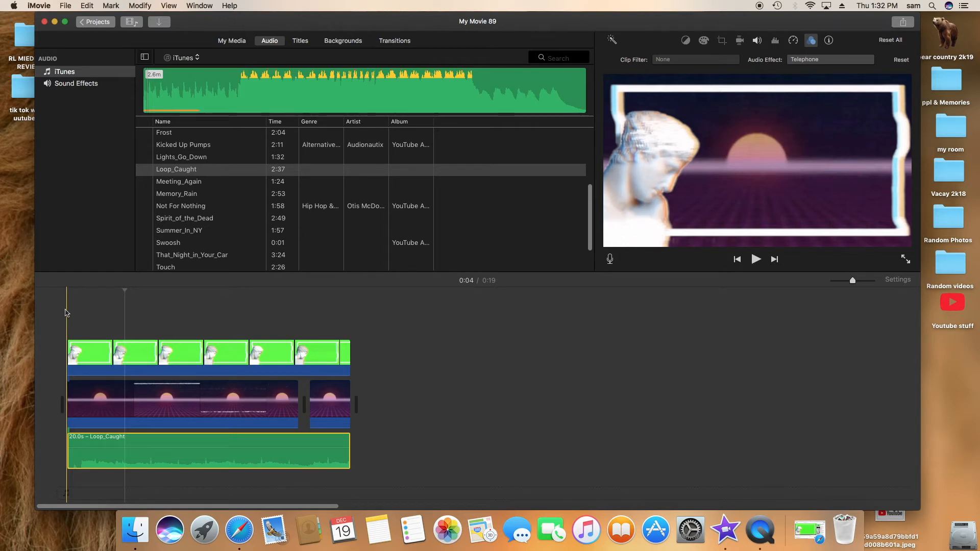
# Browse the other audio effects for the music without changing the selection, and preview the movie from the timeline's start.
pyautogui.click(827, 61)
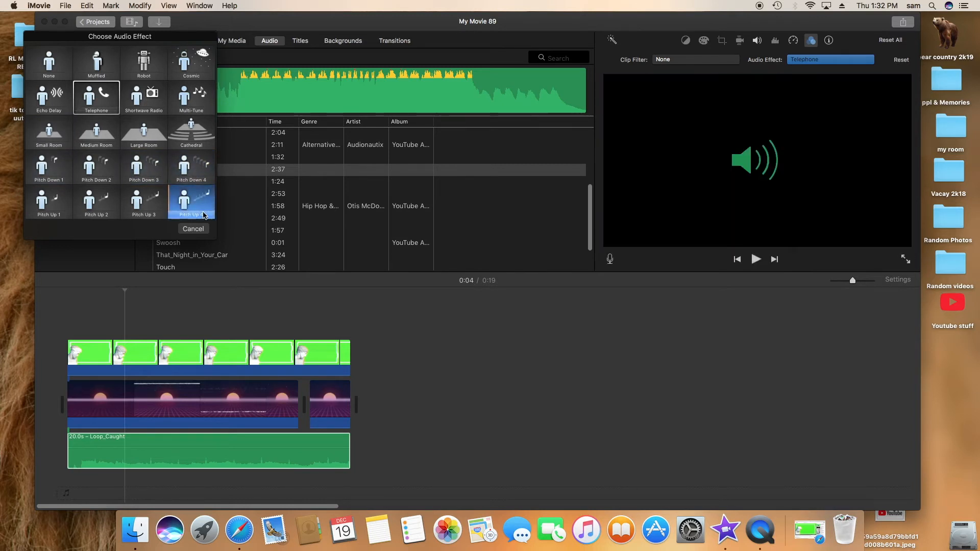
pyautogui.click(192, 228)
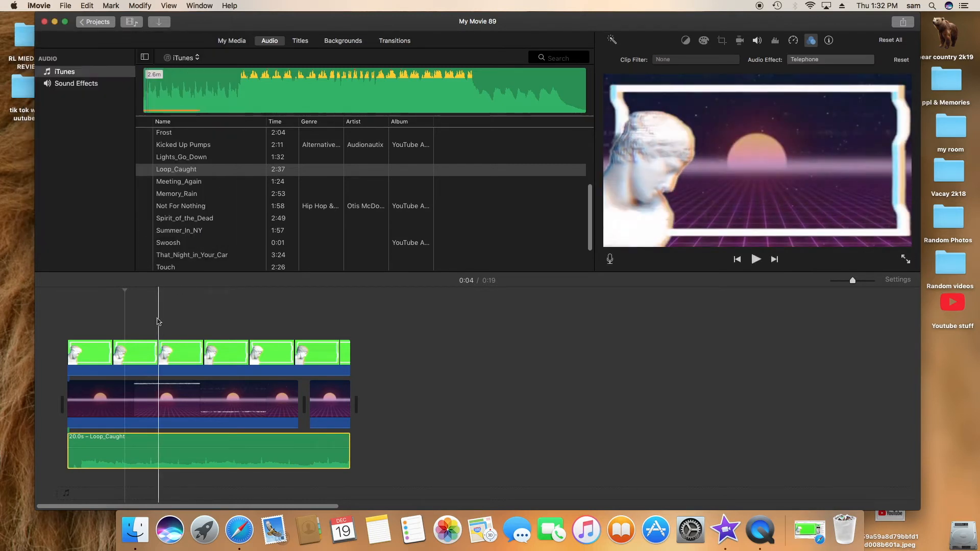
pyautogui.click(67, 305)
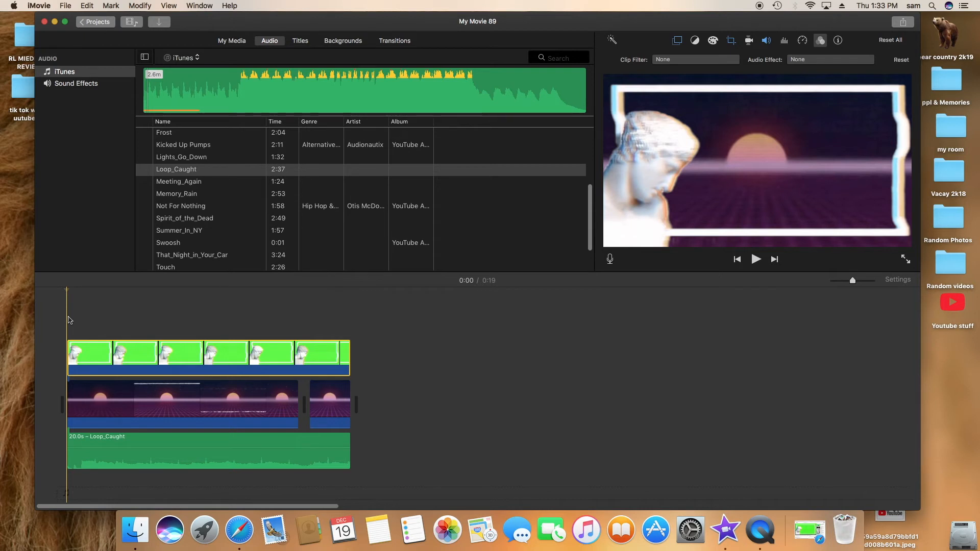
# Minimize iMovie, switch to Safari, and review the gear list and end card video credits in the "saved youtube words" Google Doc.
pyautogui.click(55, 22)
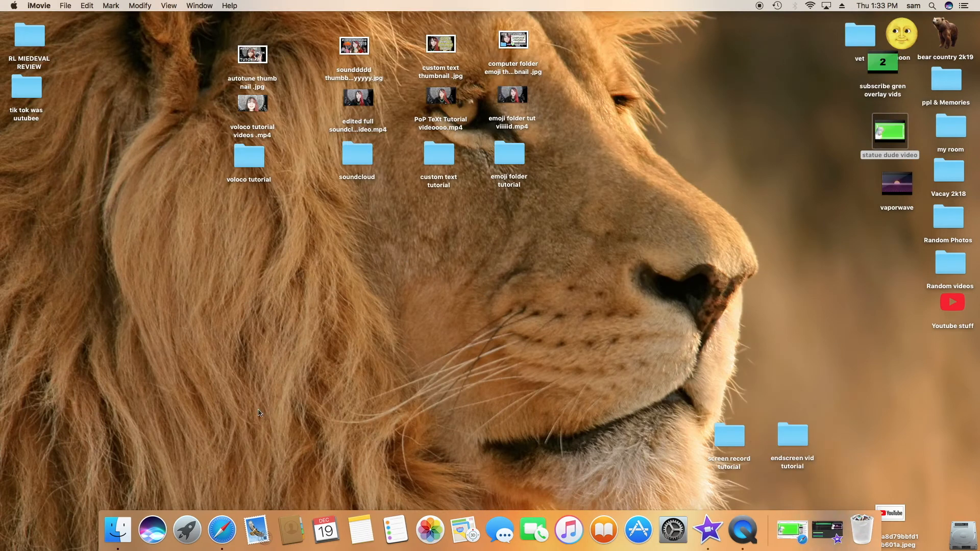
pyautogui.click(781, 530)
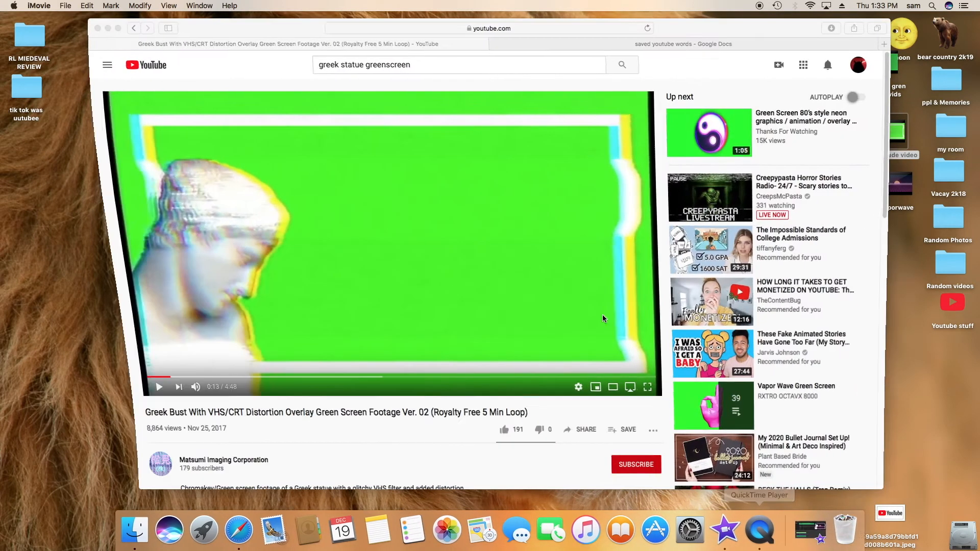
pyautogui.click(653, 44)
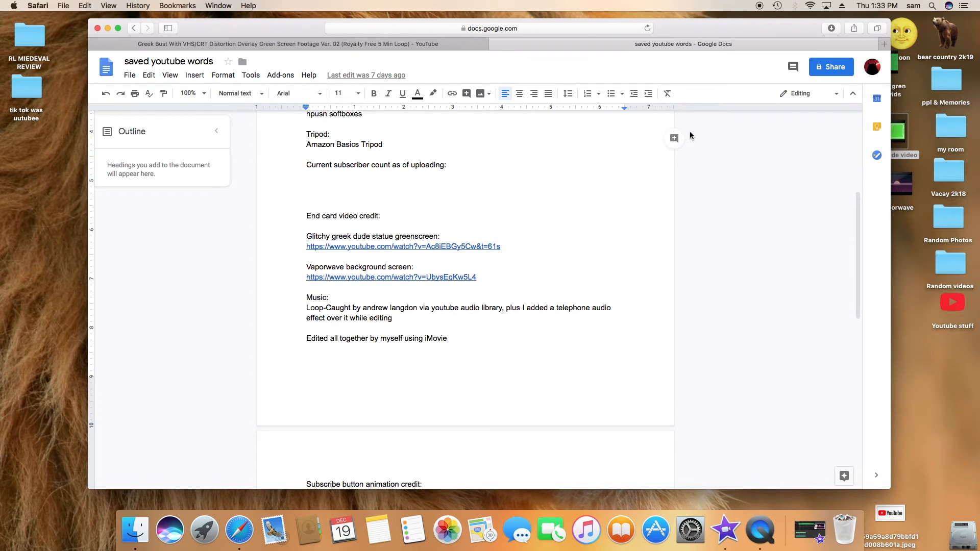
pyautogui.scroll(-2, 690, 135)
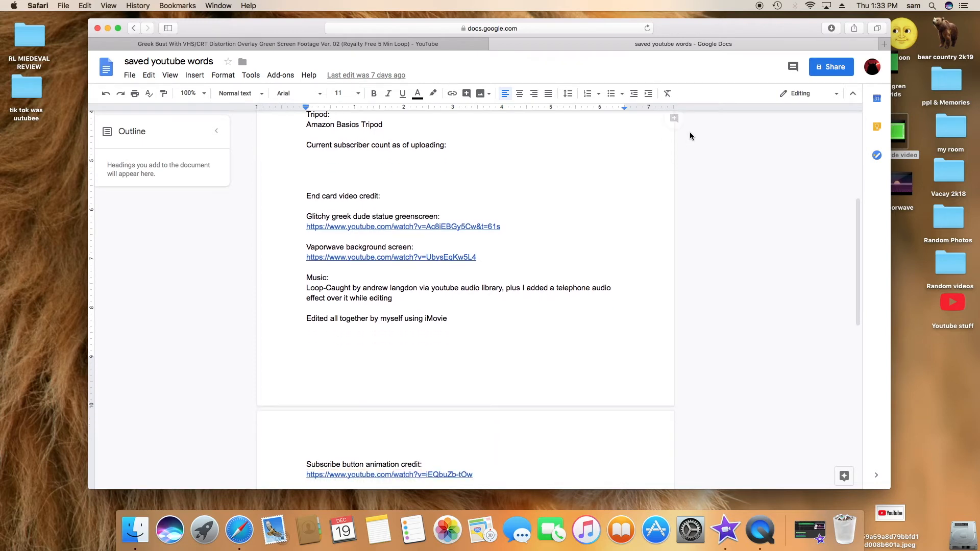
pyautogui.scroll(10, 690, 135)
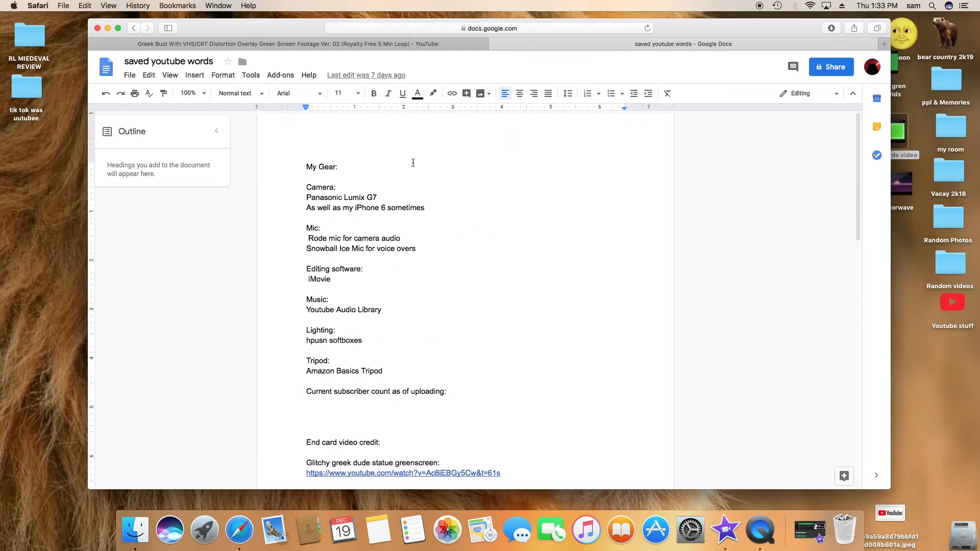
pyautogui.scroll(-10, 412, 163)
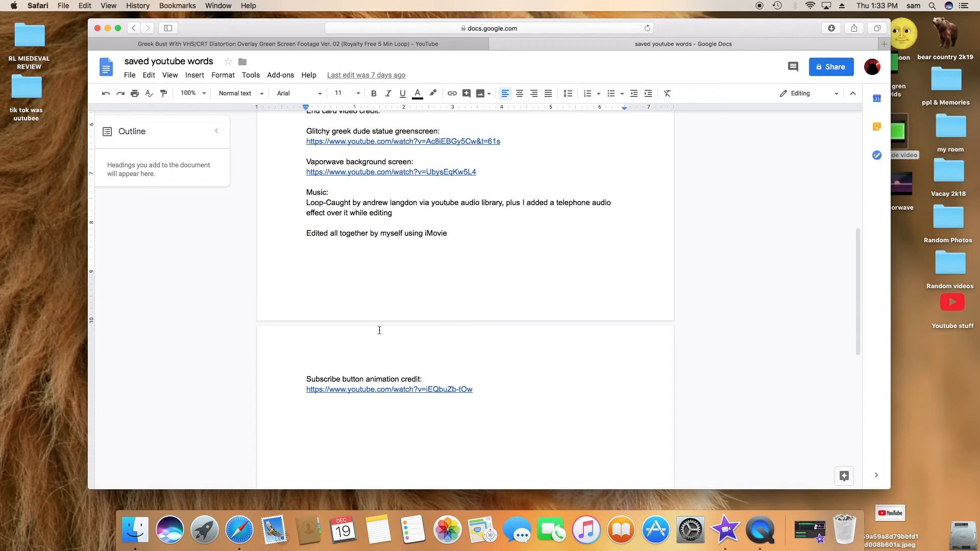
pyautogui.scroll(5, 507, 358)
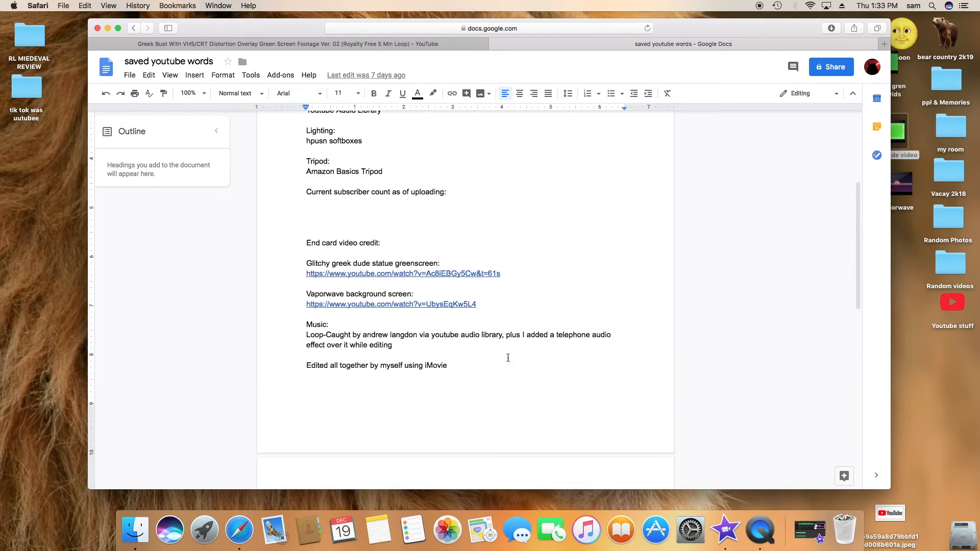
# Highlight the vaporwave background screen credit and its link in the document to point it out, and clear the selection.
pyautogui.scroll(-1, 508, 357)
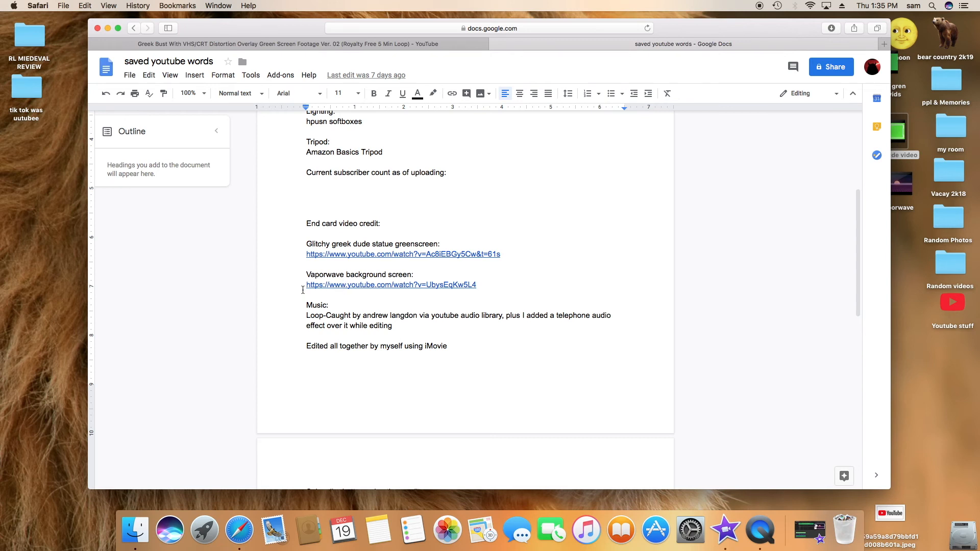
pyautogui.moveTo(300, 275); pyautogui.dragTo(497, 281)
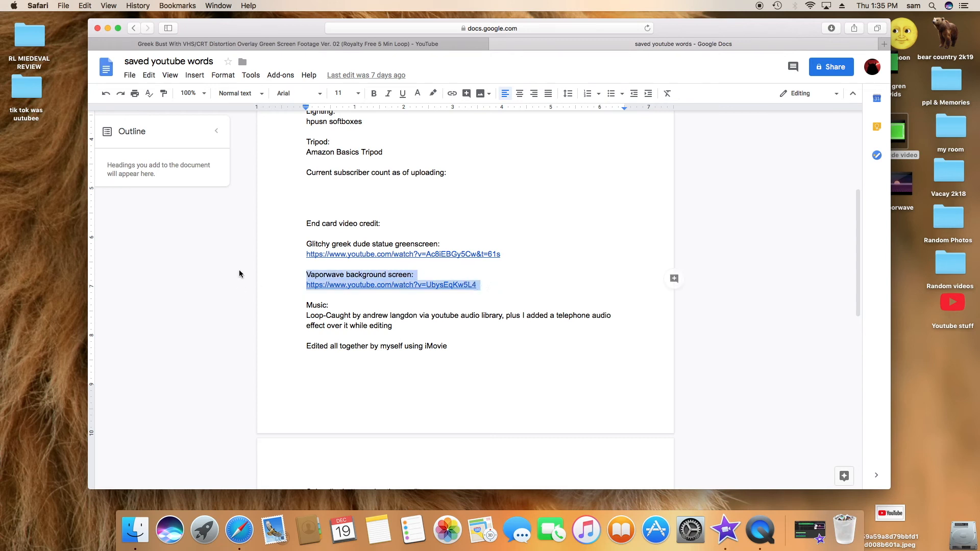
pyautogui.click(283, 261)
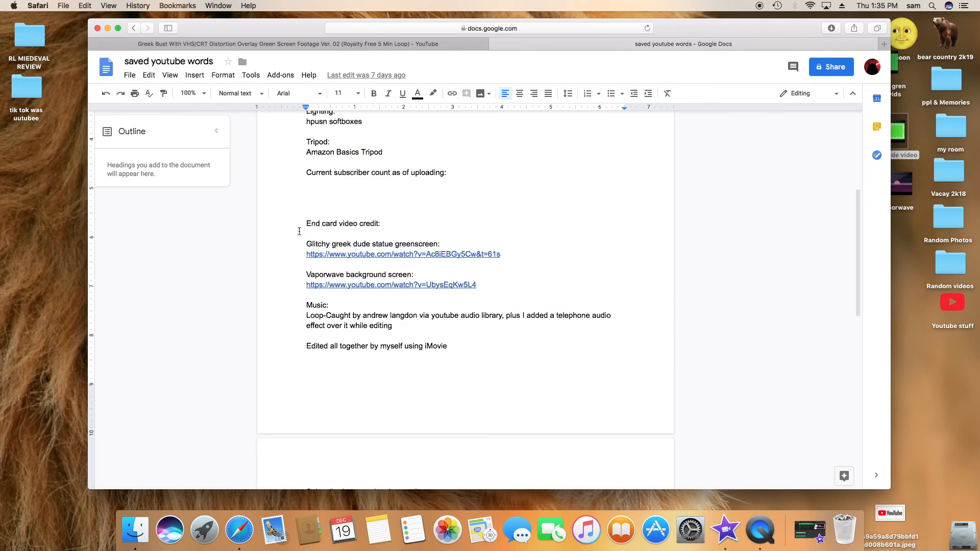